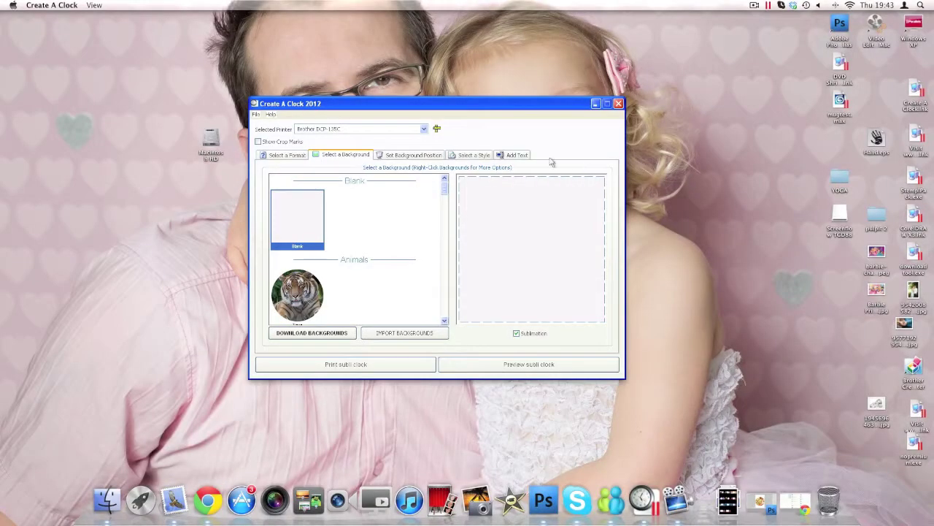
Step: Select Brother DCP-135C as the printer for the clock format
drag(502, 105, 499, 60)
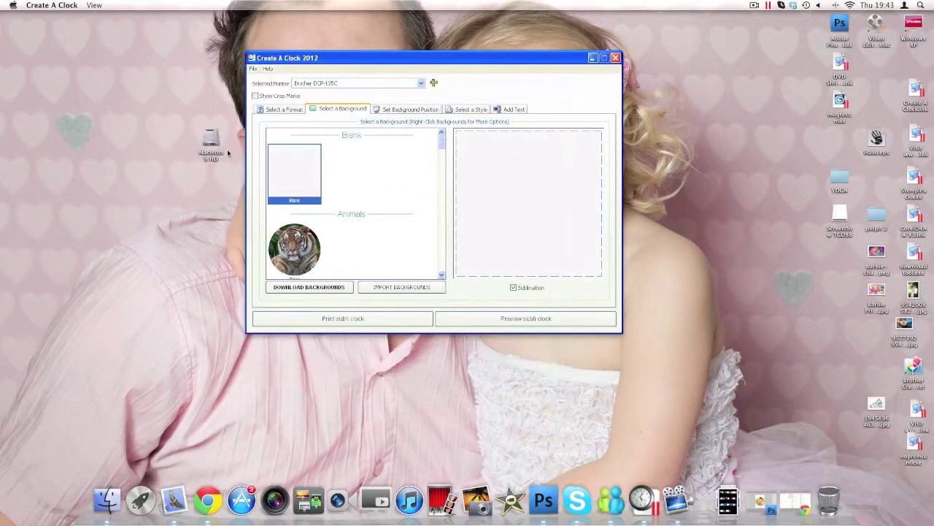
click(288, 110)
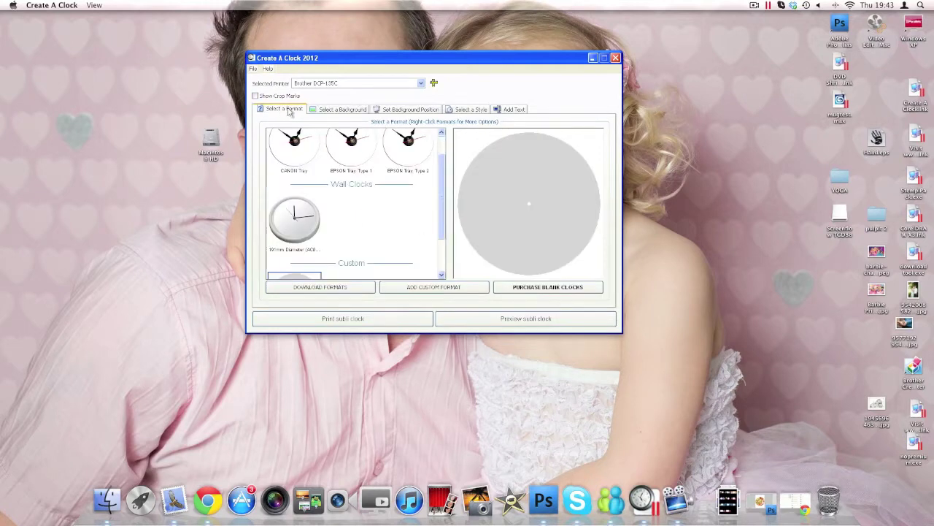
click(371, 84)
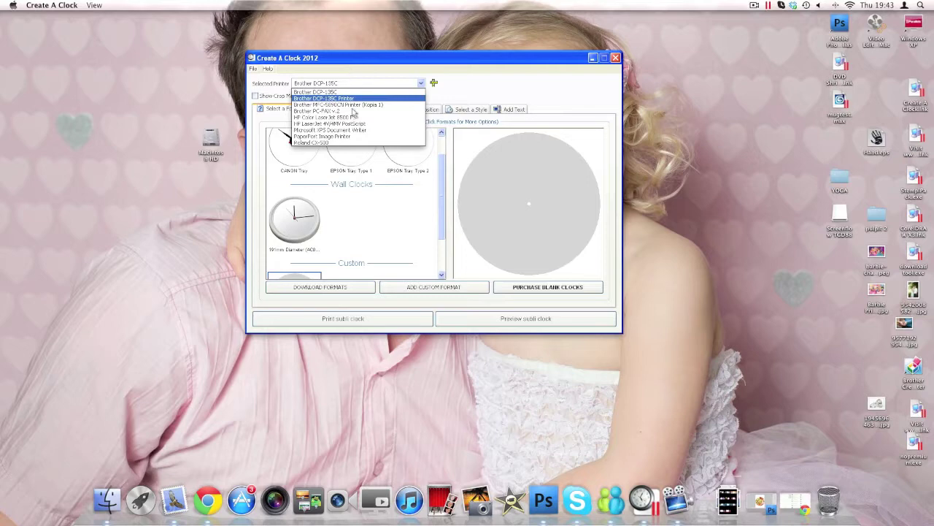
click(346, 67)
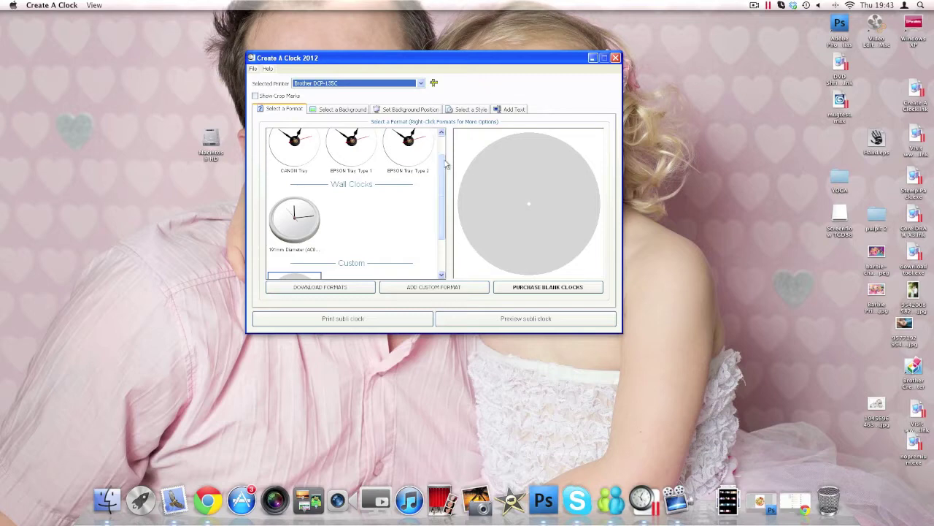
Step: Compare the 191mm wall clock format, then settle on the custom subli clock format
drag(443, 170, 443, 198)
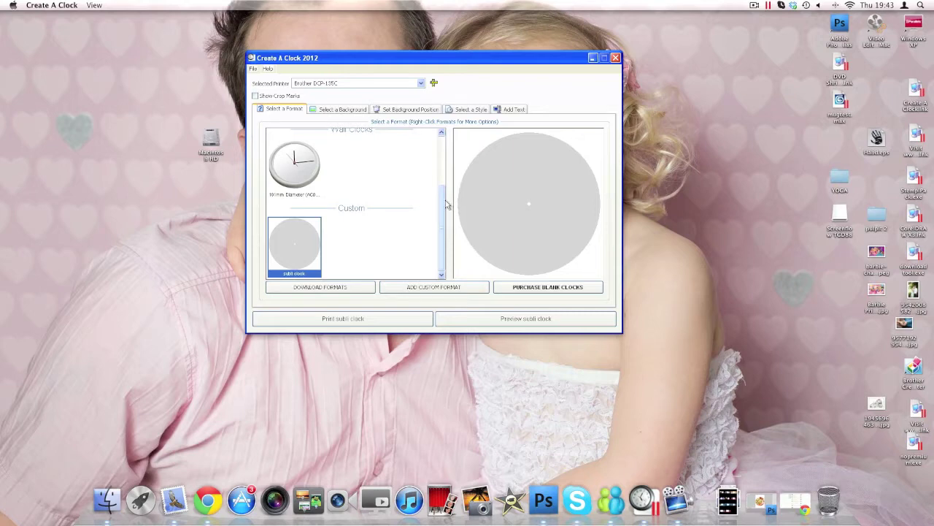
scroll(442, 210, up, 1)
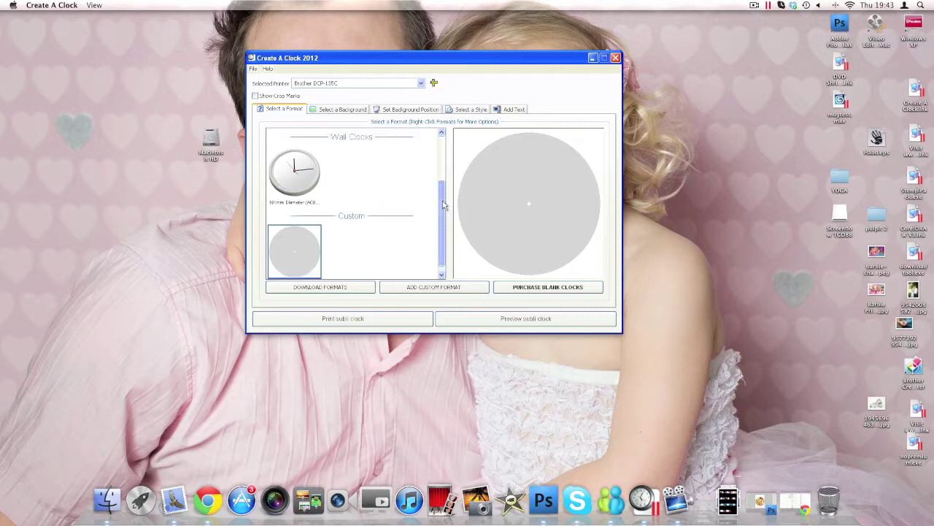
scroll(441, 212, down, 1)
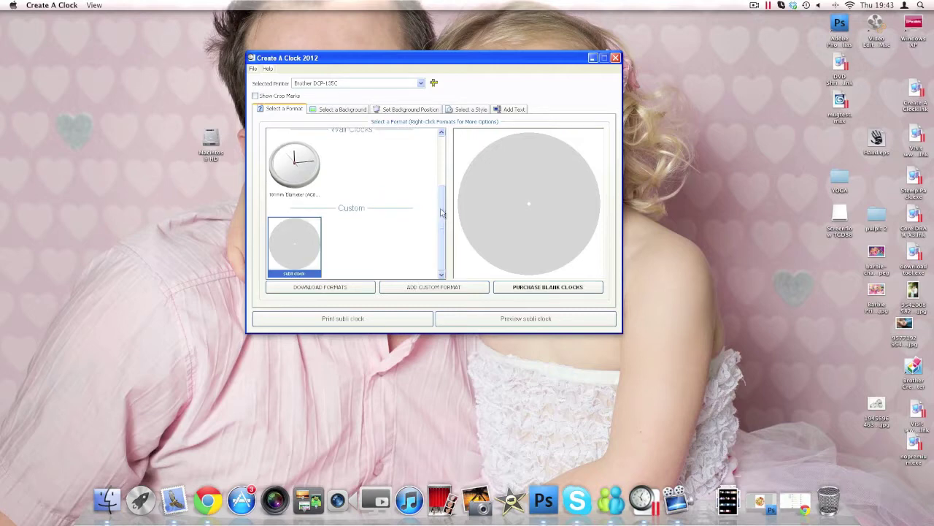
click(295, 163)
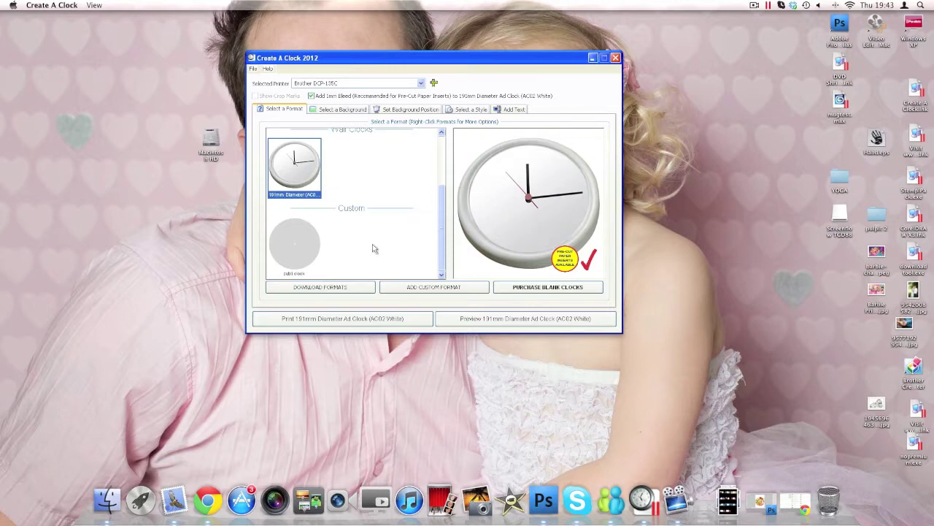
click(311, 249)
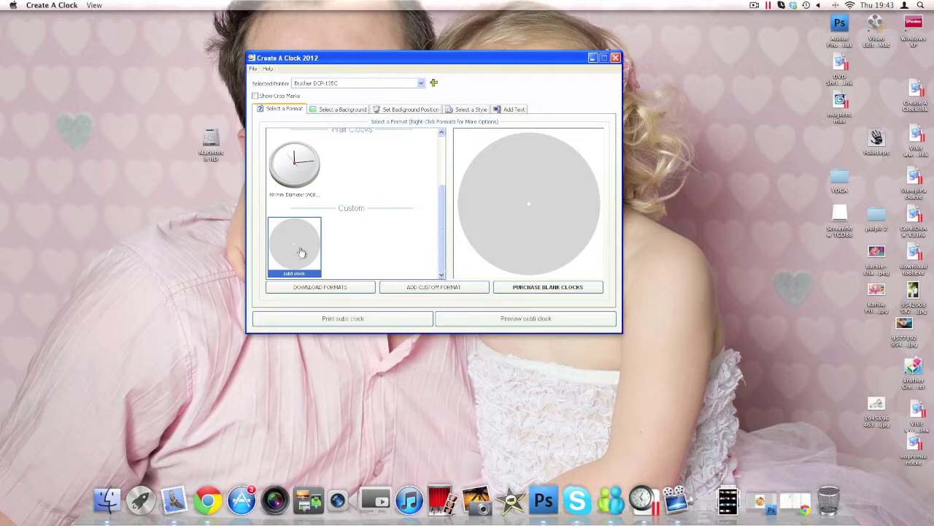
click(300, 154)
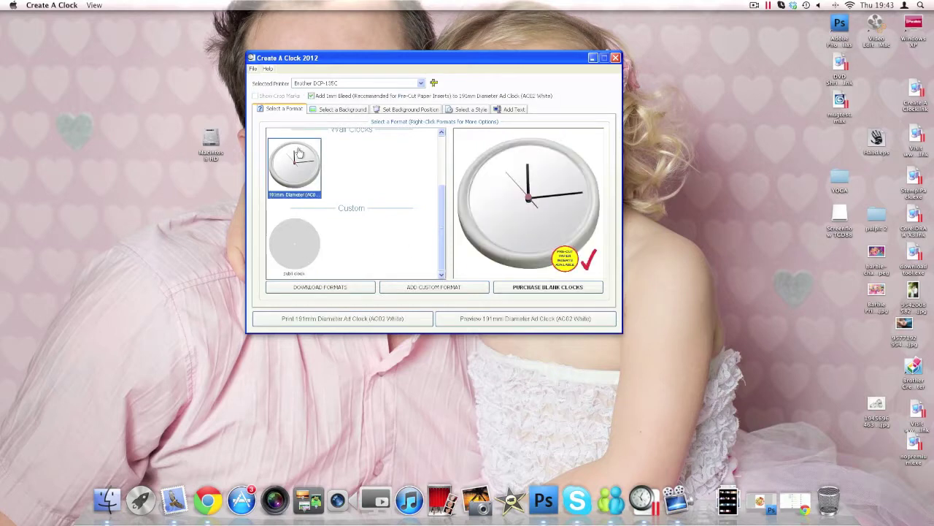
click(305, 247)
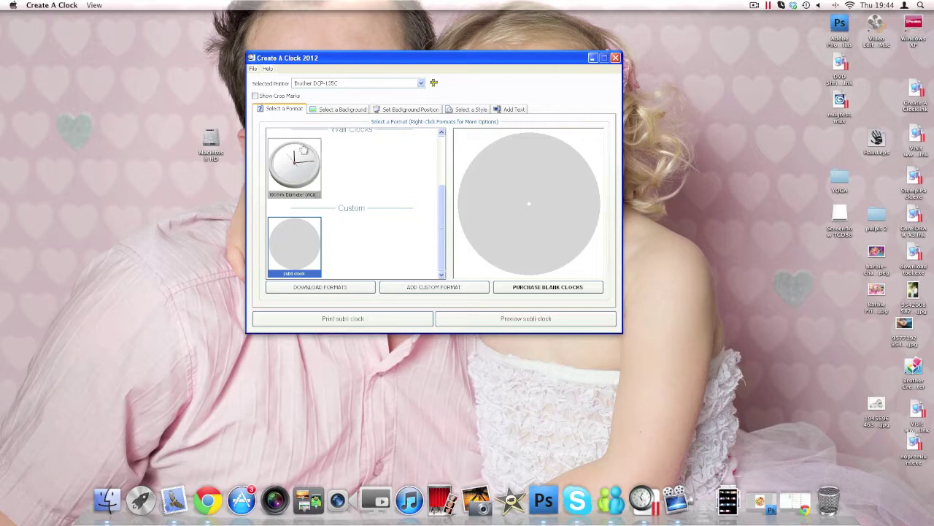
click(333, 111)
Step: Preview the tiger, face, flower, fruit, can and Pizza Pieces backgrounds
click(312, 252)
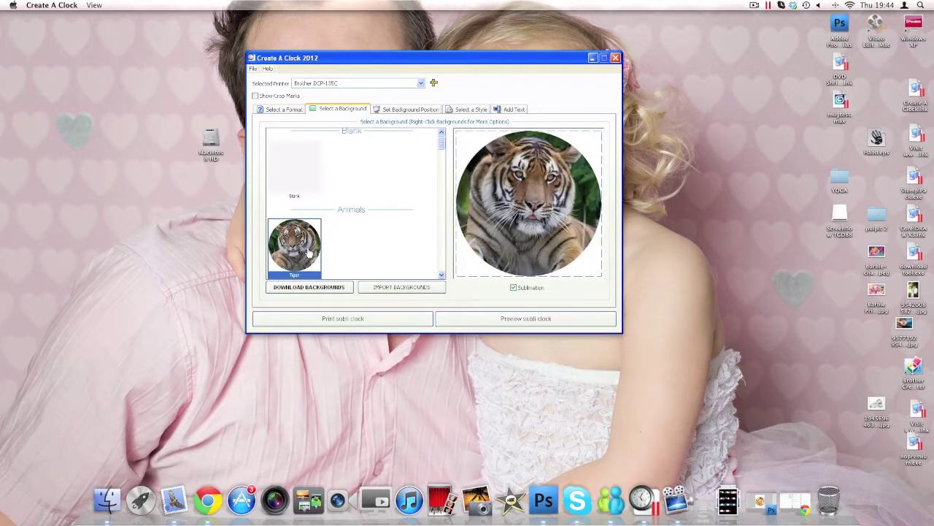
scroll(323, 257, down, 3)
click(306, 228)
click(350, 235)
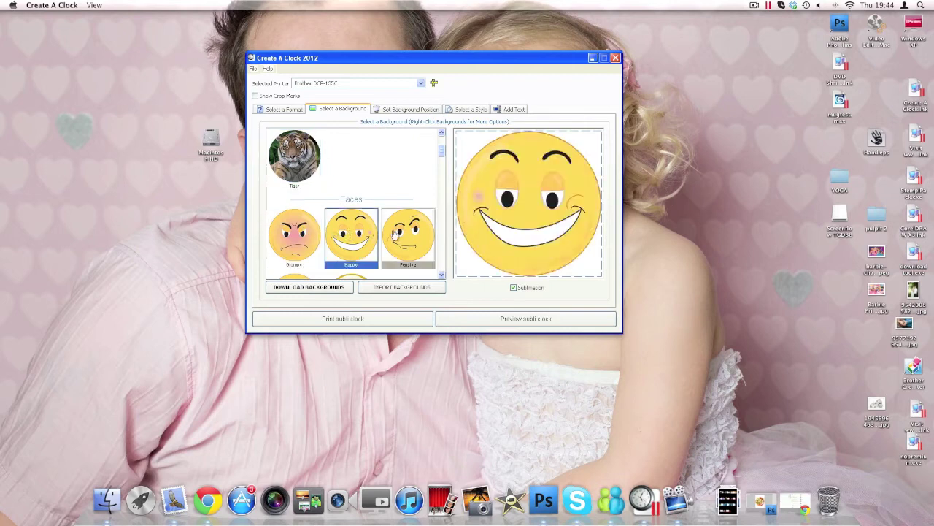
click(403, 235)
scroll(373, 237, down, 2)
click(352, 182)
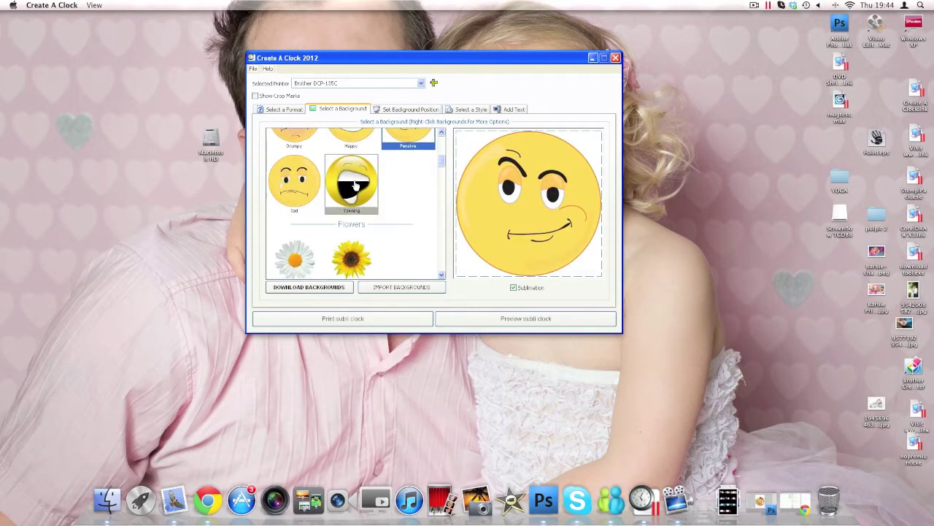
click(349, 263)
click(295, 257)
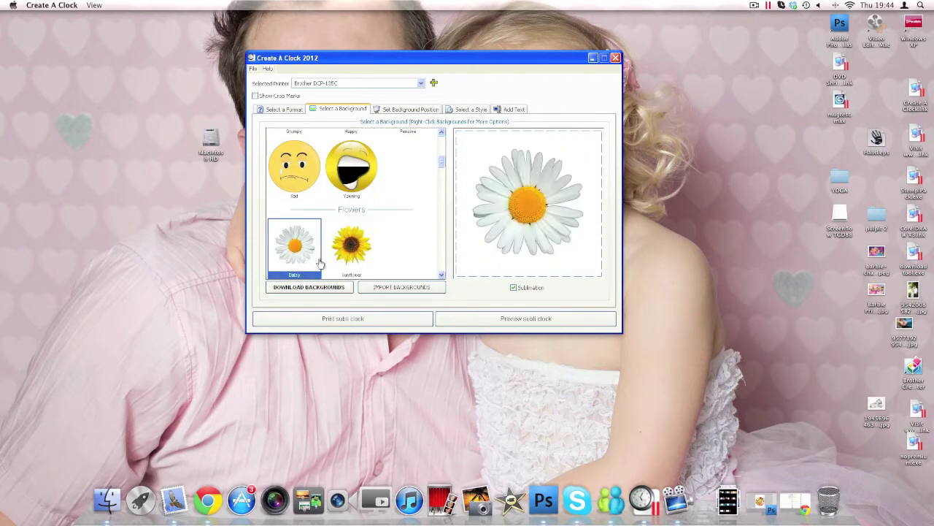
scroll(322, 263, down, 3)
click(316, 213)
click(356, 216)
click(394, 221)
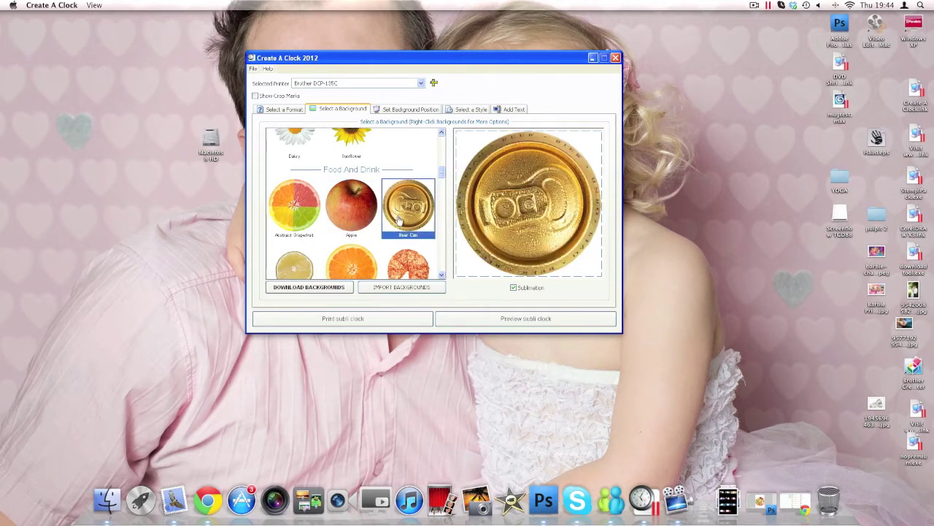
scroll(395, 222, down, 3)
click(395, 223)
click(351, 223)
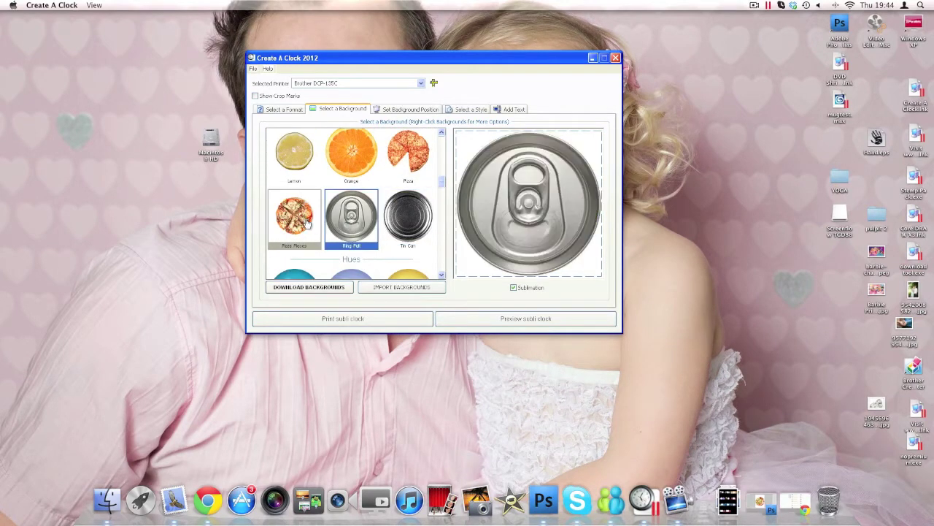
click(299, 223)
Step: Preview the colour and heart backgrounds, then apply the spicy pizza photo
scroll(302, 223, down, 3)
click(301, 222)
click(351, 219)
scroll(354, 223, down, 9)
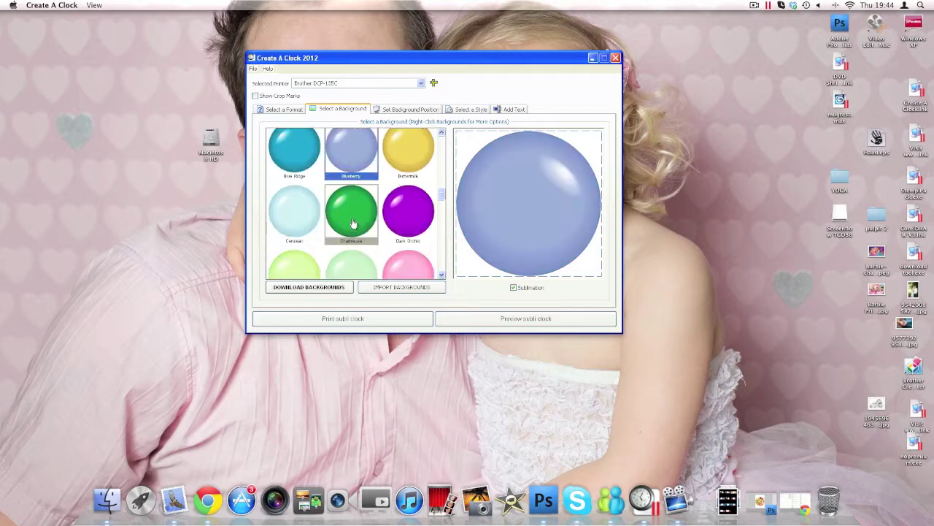
scroll(356, 226, down, 3)
click(354, 223)
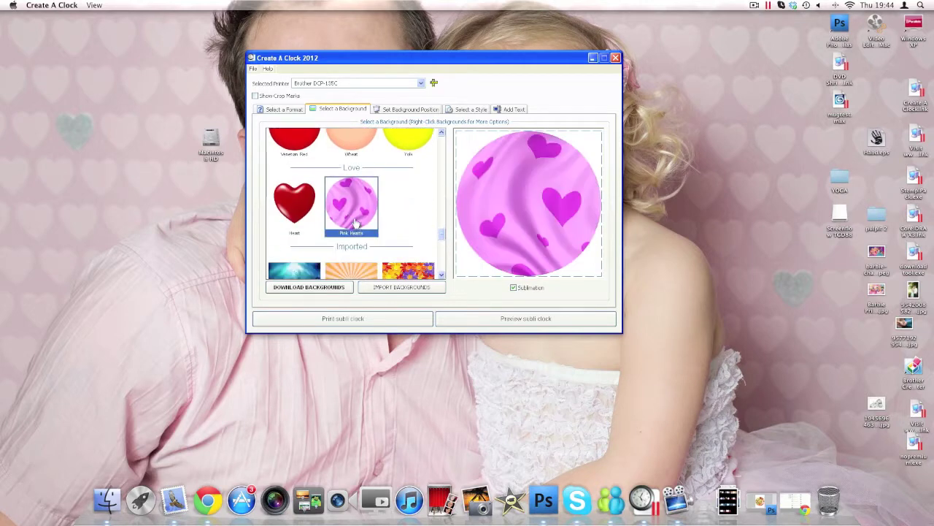
click(292, 213)
scroll(344, 248, down, 5)
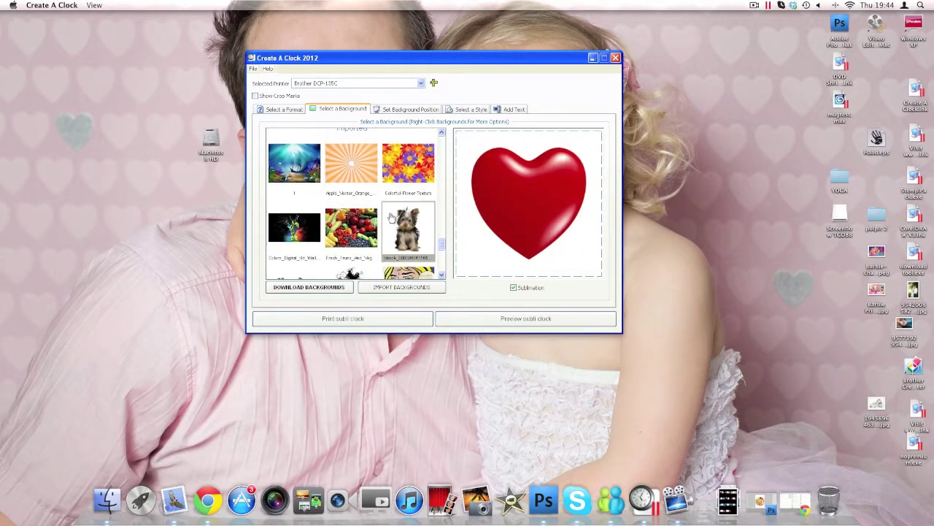
scroll(343, 256, up, 5)
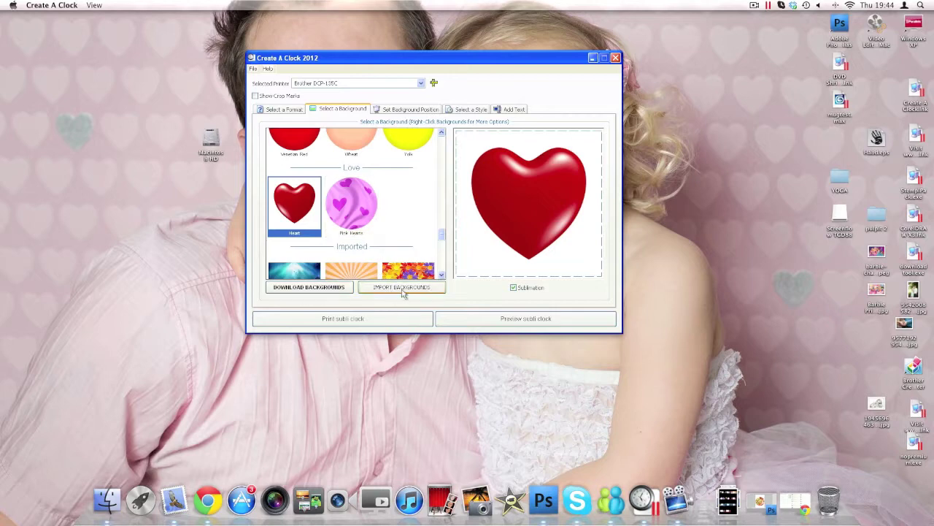
scroll(394, 262, down, 3)
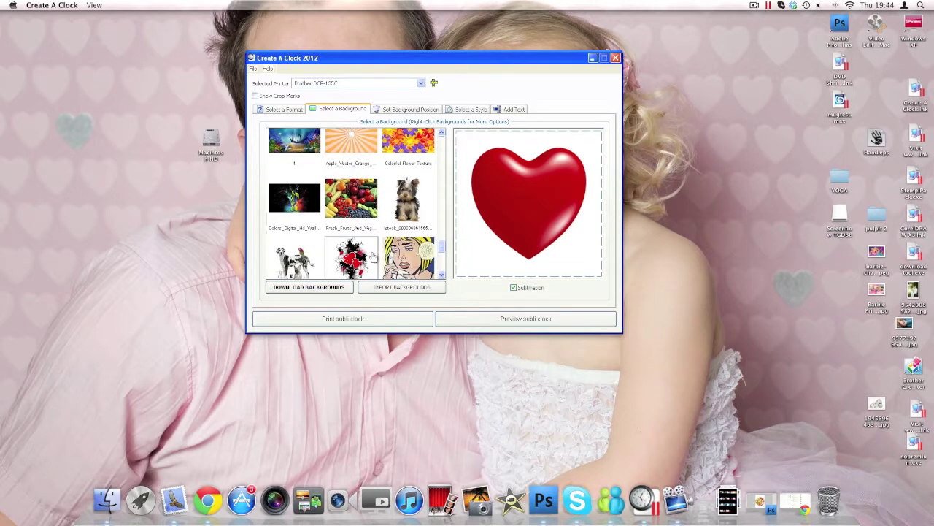
scroll(374, 255, down, 3)
click(357, 184)
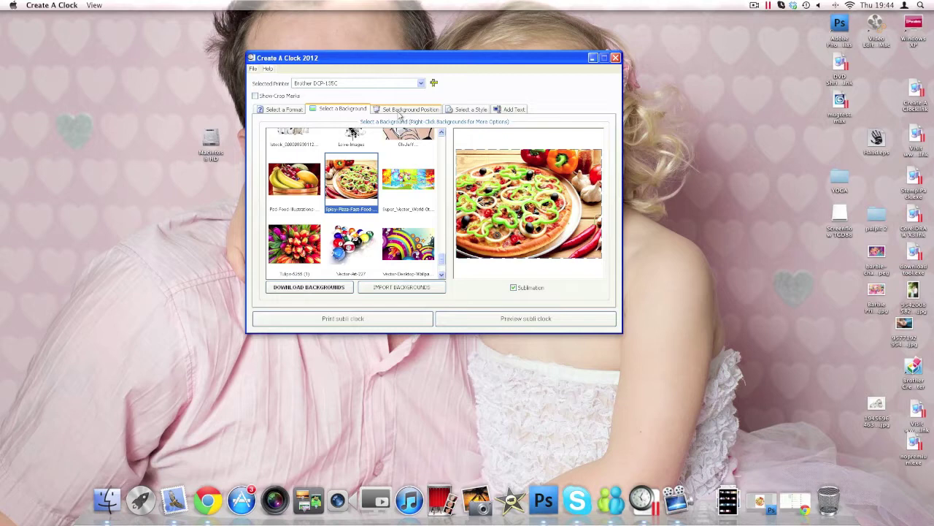
click(409, 110)
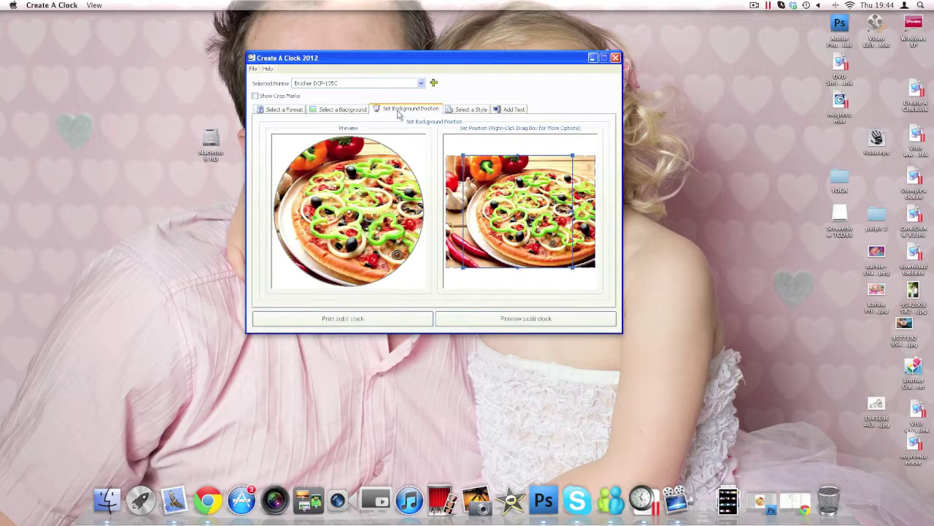
Step: Resize and shift the crop box so the whole pizza sits centred in the round face
drag(463, 208, 448, 209)
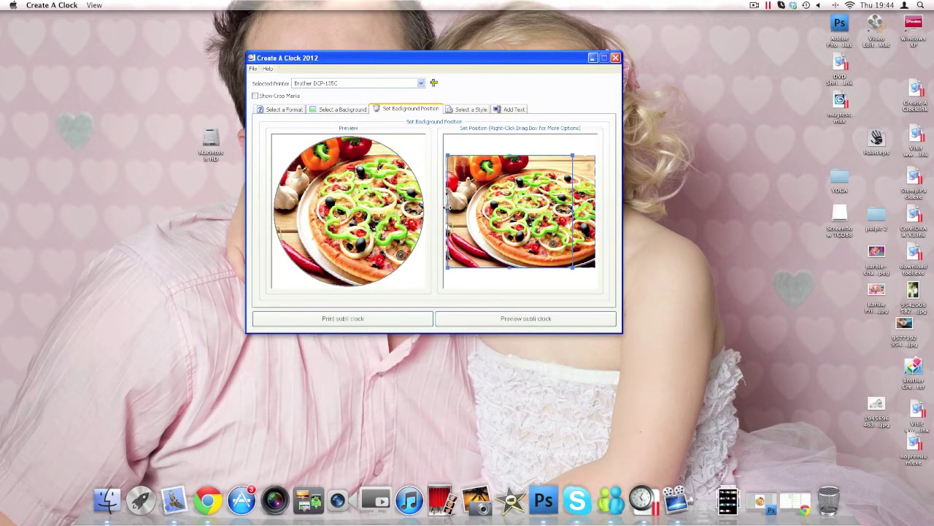
drag(572, 210, 599, 210)
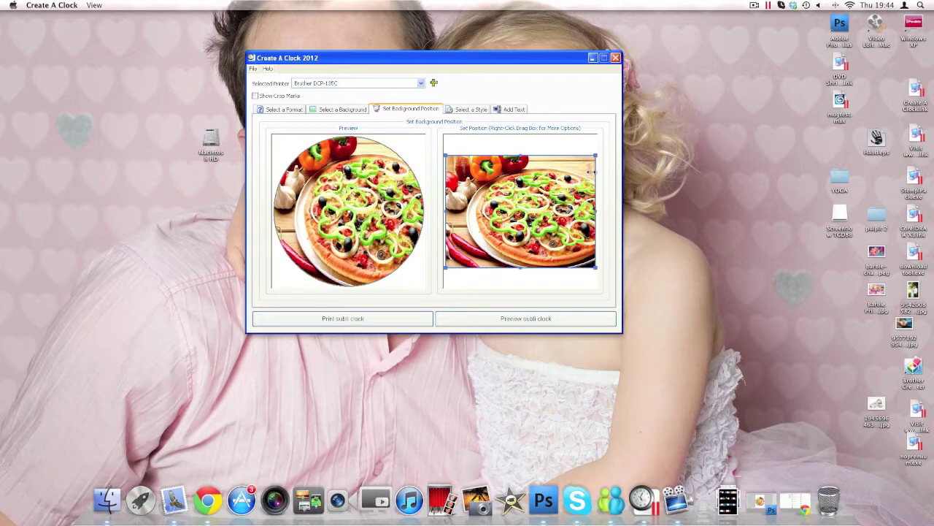
drag(595, 155, 431, 150)
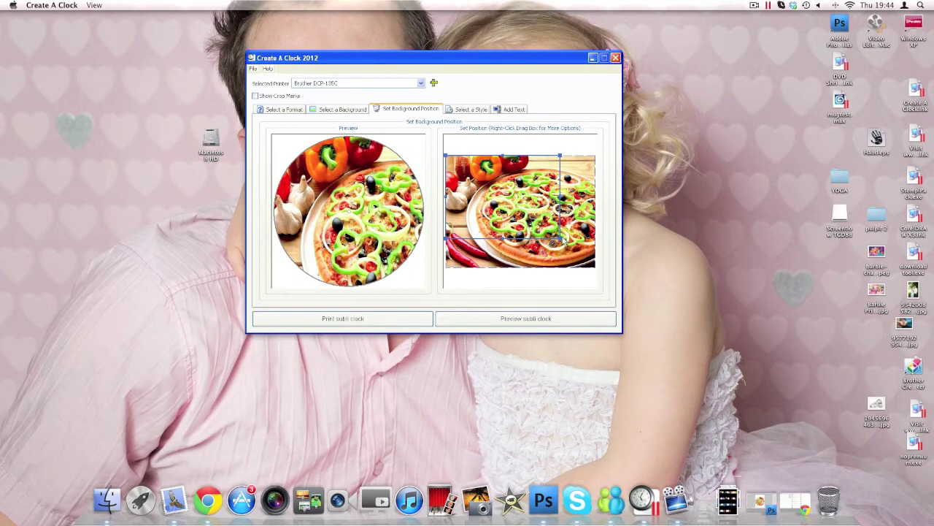
drag(560, 240, 542, 255)
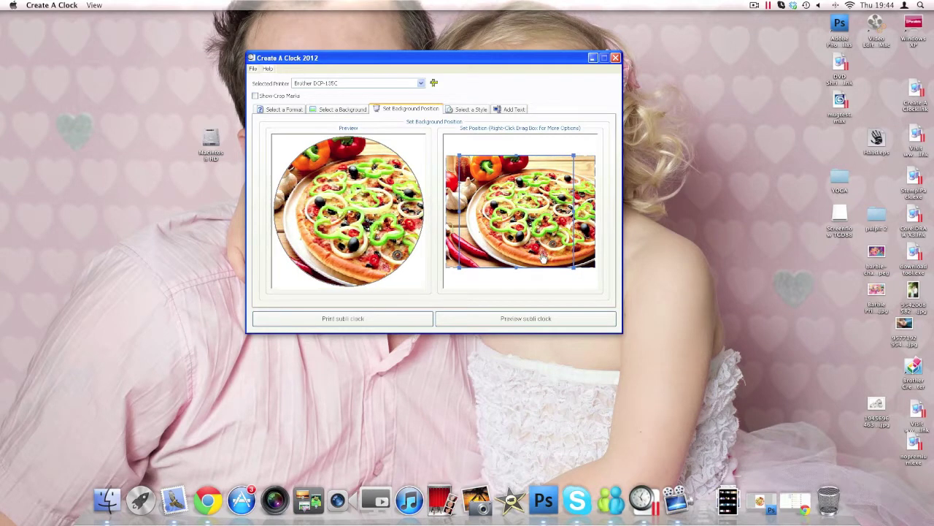
drag(542, 257, 551, 258)
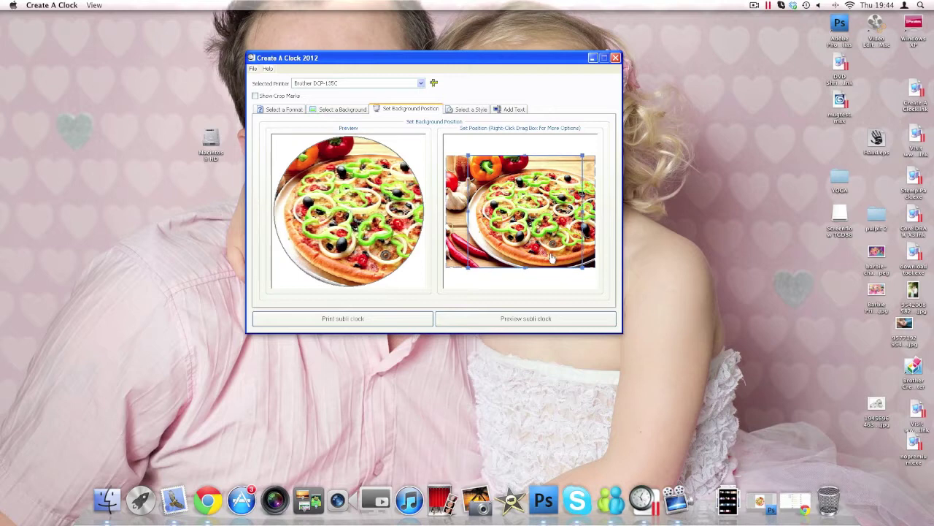
click(467, 110)
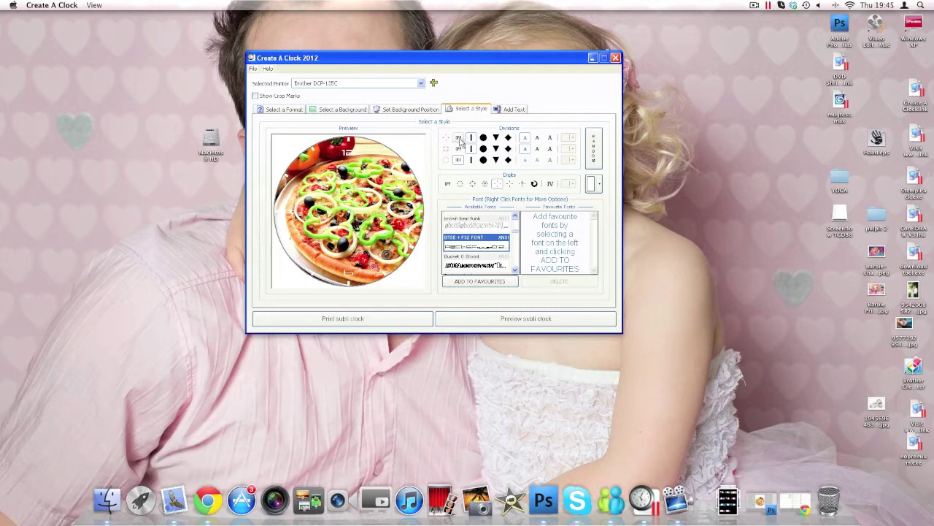
Step: Use the | line marker in Divisions row 1 and set row 2 to OFF
click(459, 138)
click(459, 149)
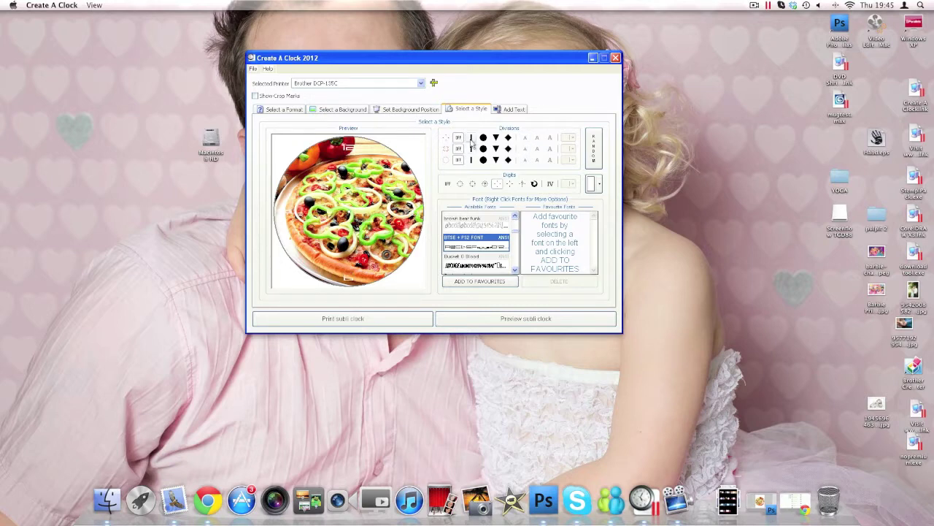
click(472, 139)
click(482, 149)
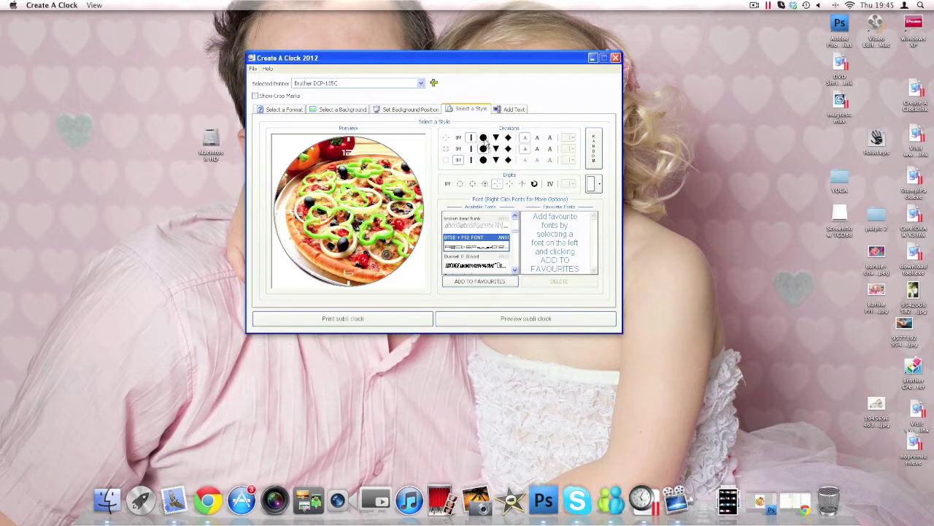
click(509, 150)
click(459, 150)
Step: Try several numeral fonts and keep the digit colour white
click(484, 258)
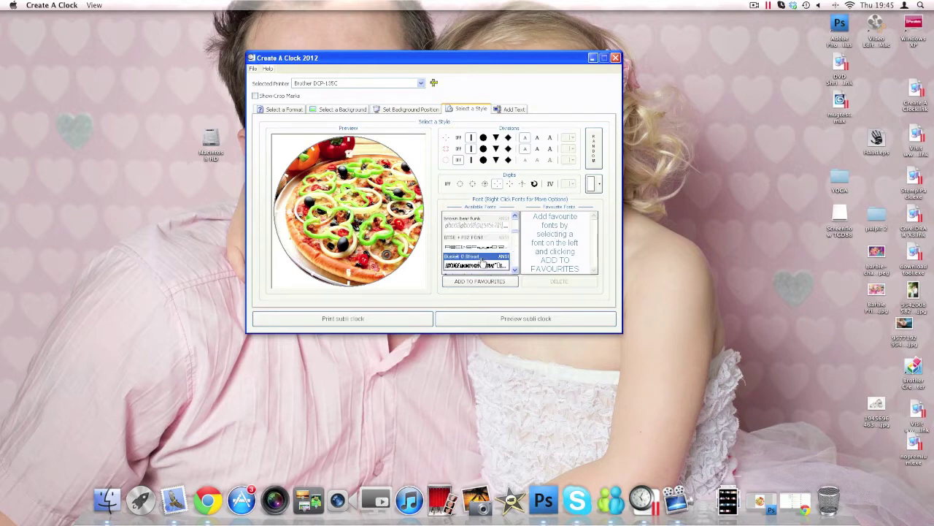
click(482, 236)
click(480, 225)
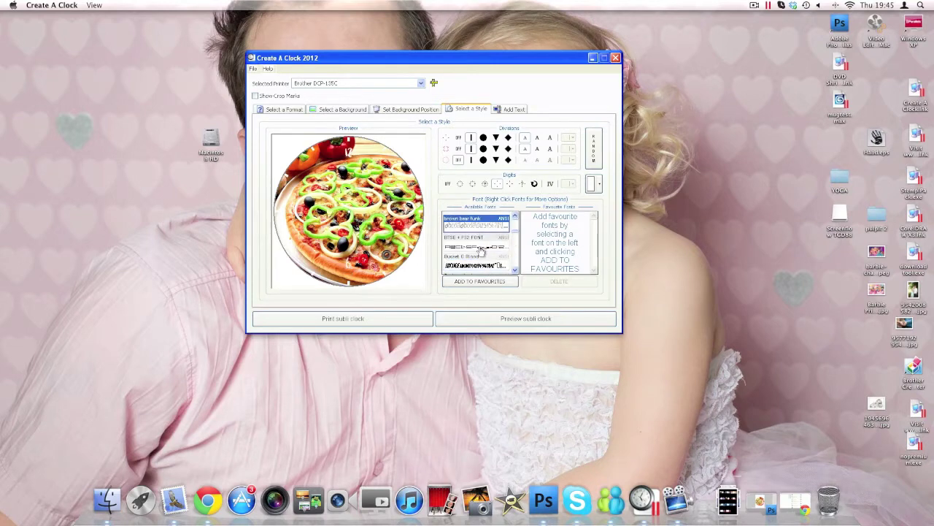
click(482, 238)
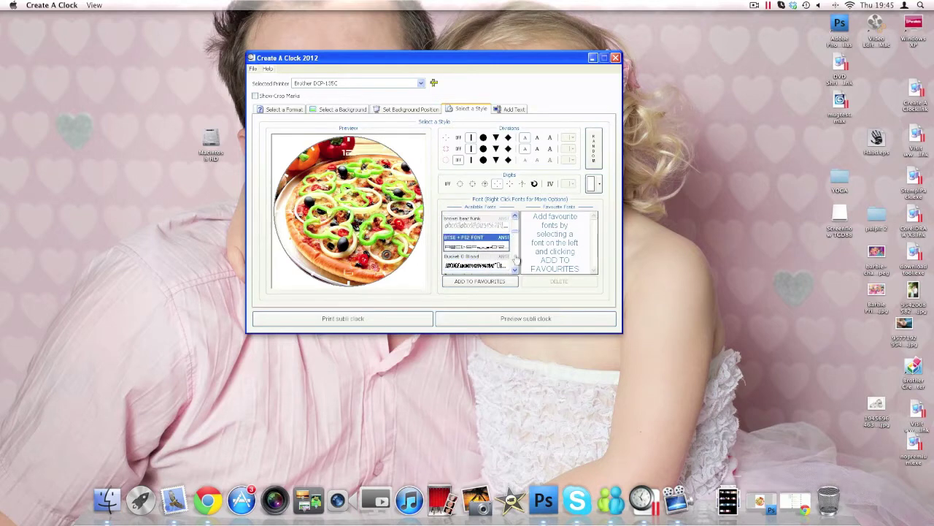
click(594, 184)
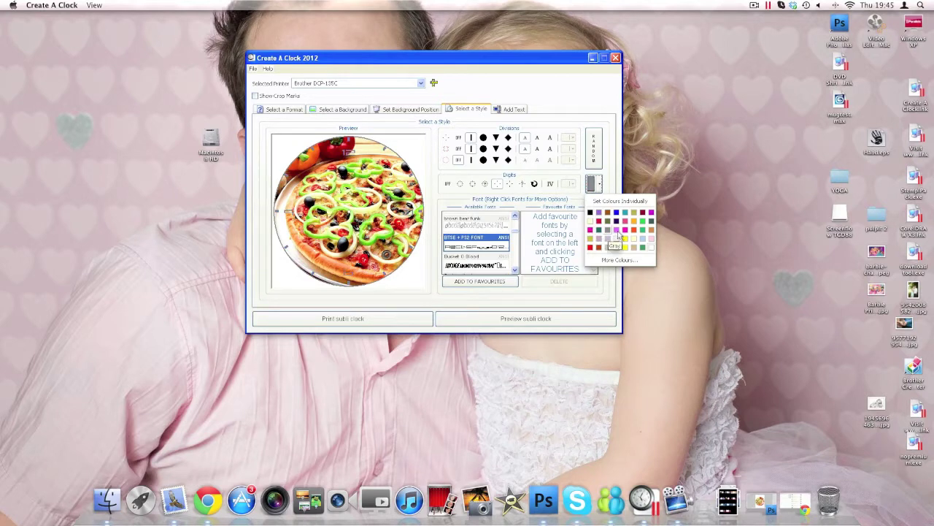
click(651, 251)
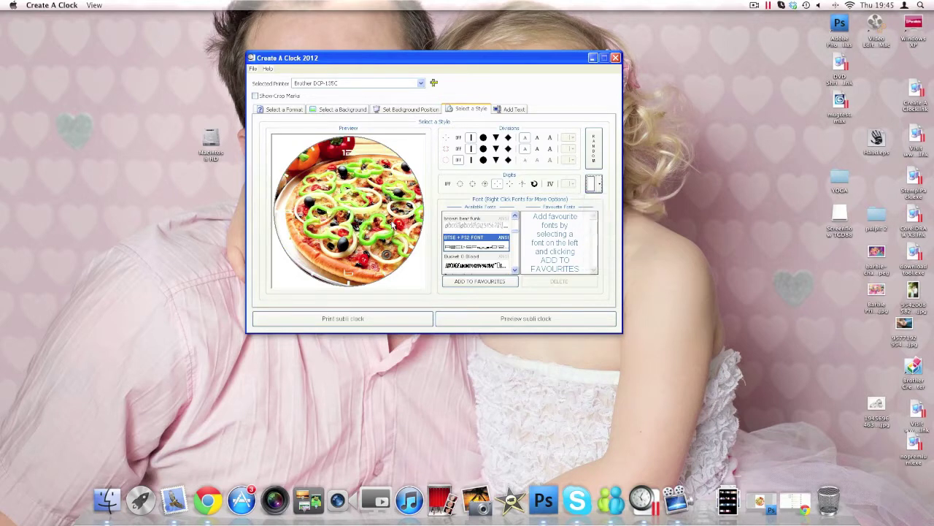
click(596, 184)
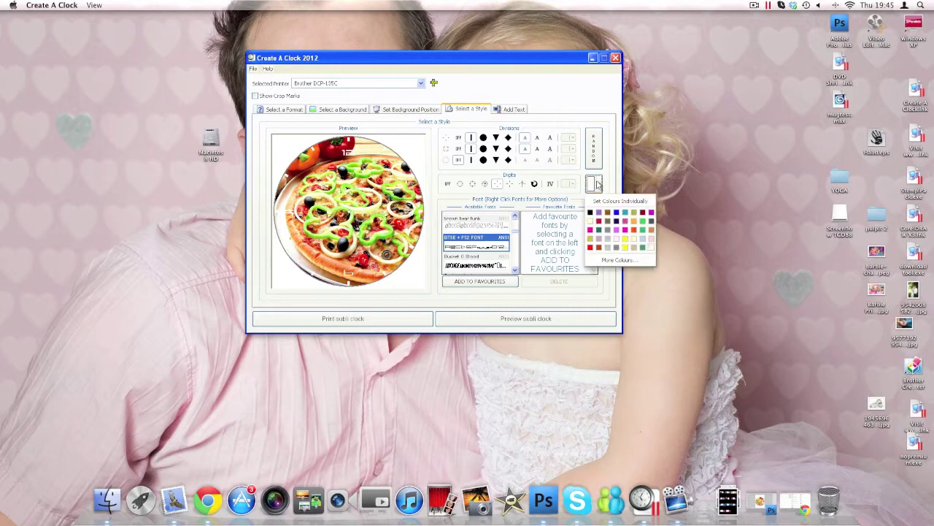
click(651, 251)
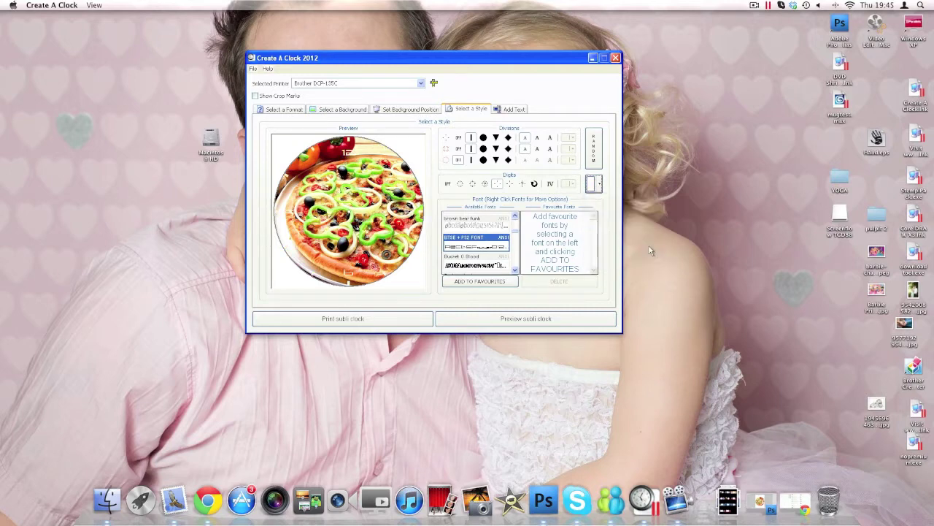
click(514, 109)
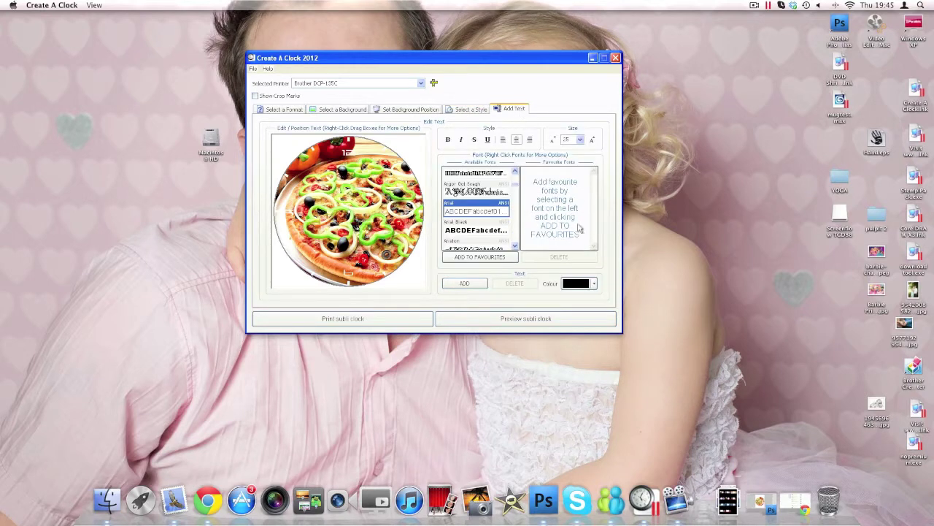
click(464, 284)
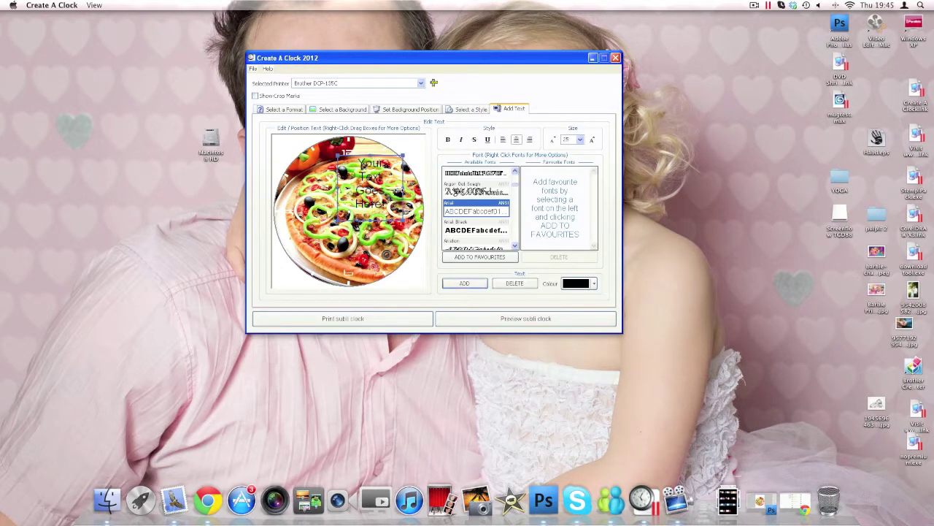
drag(354, 191, 356, 230)
click(511, 283)
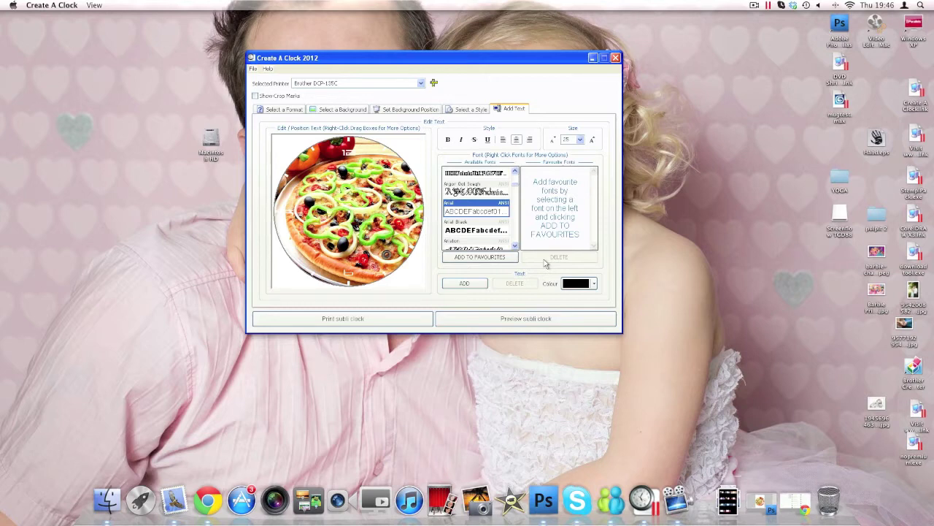
Step: Print the subli clock and open its preview, declining printer calibration both times
click(368, 319)
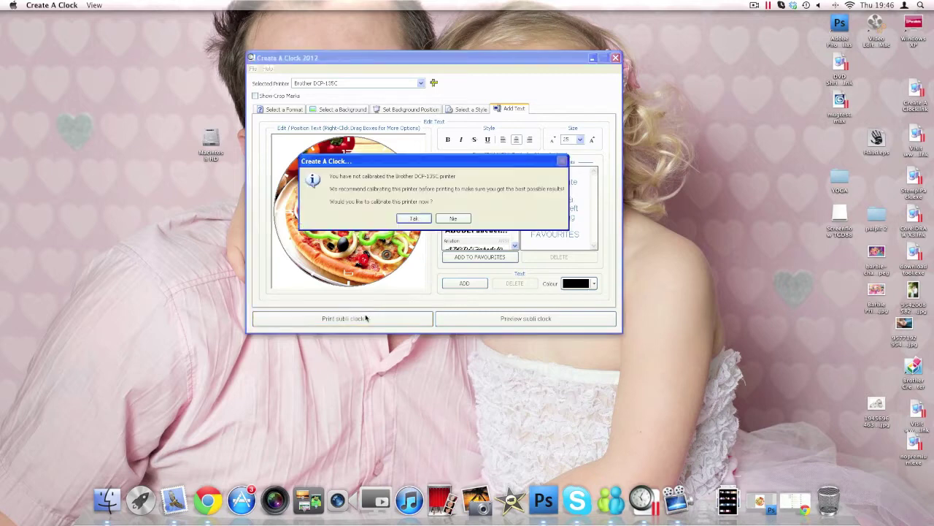
click(453, 219)
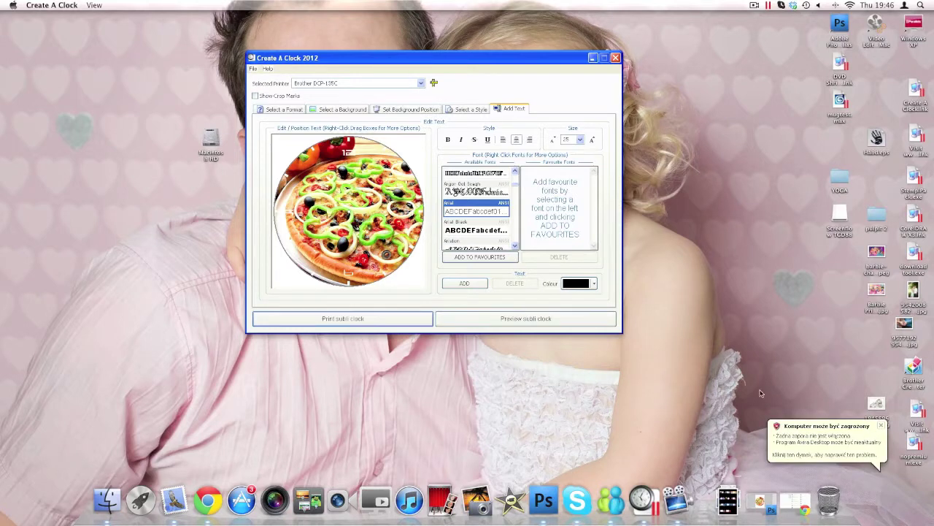
click(515, 319)
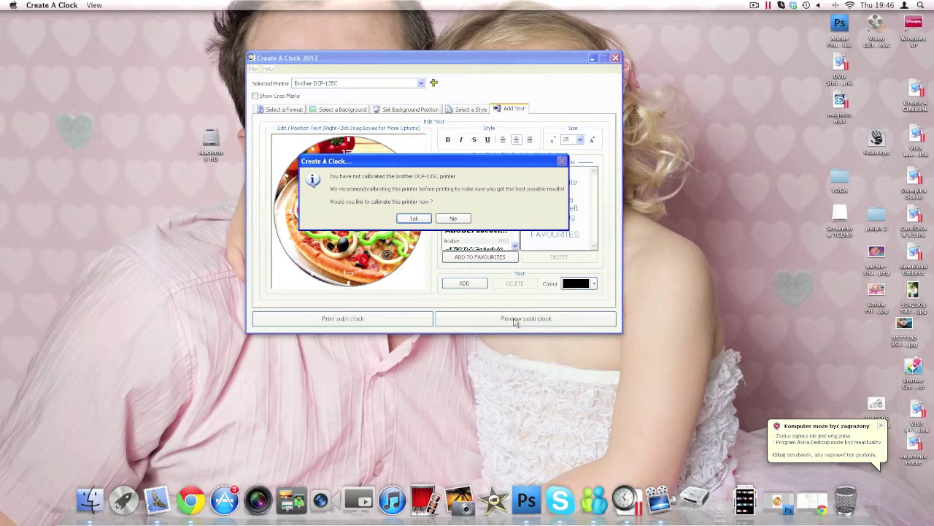
click(452, 219)
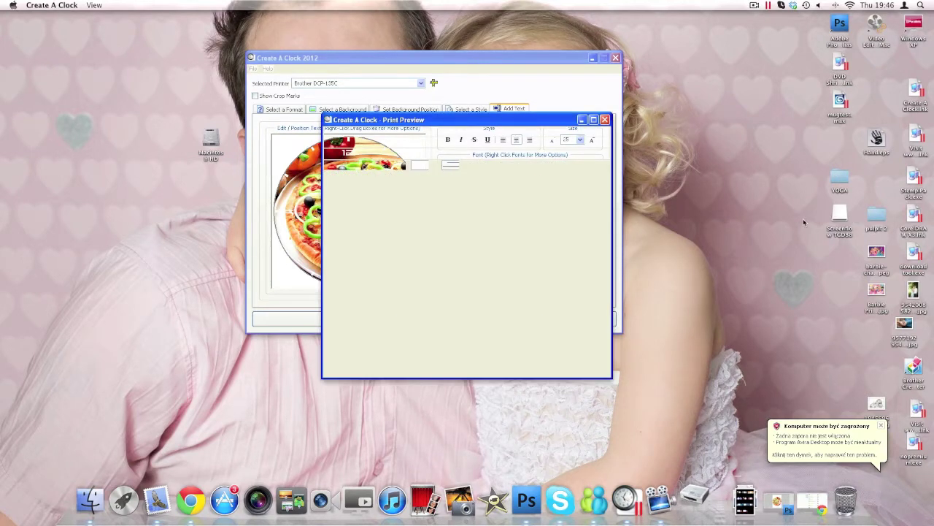
Step: Check the whole clock in preview, save it as clock.jpg, and view it in Photoshop
scroll(522, 291, down, 5)
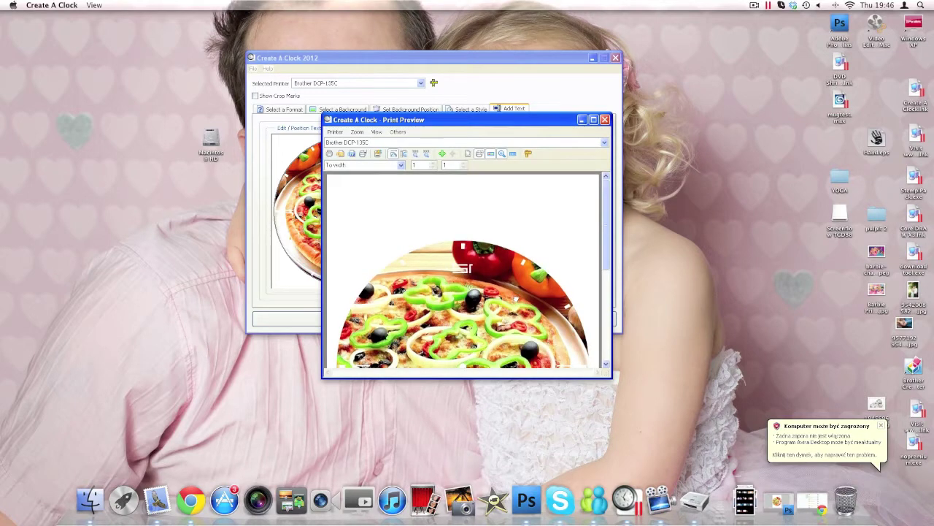
scroll(463, 270, up, 5)
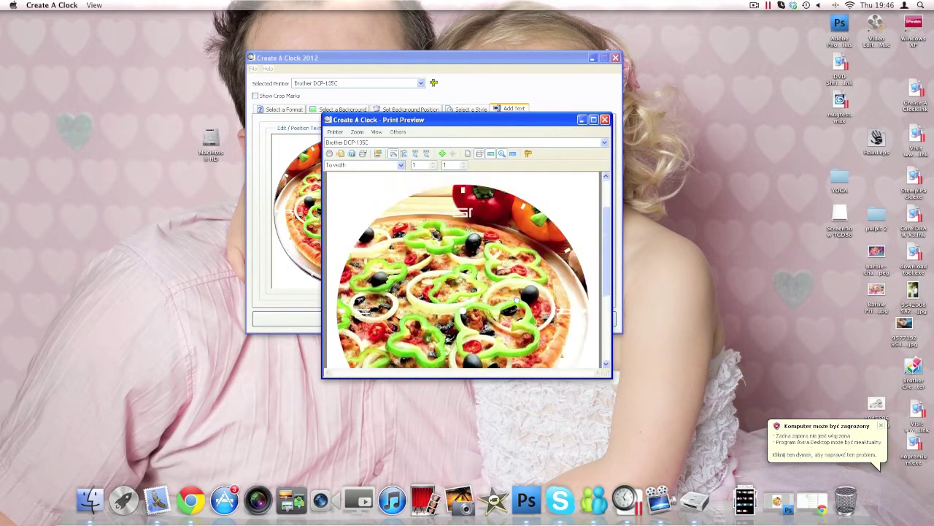
click(338, 132)
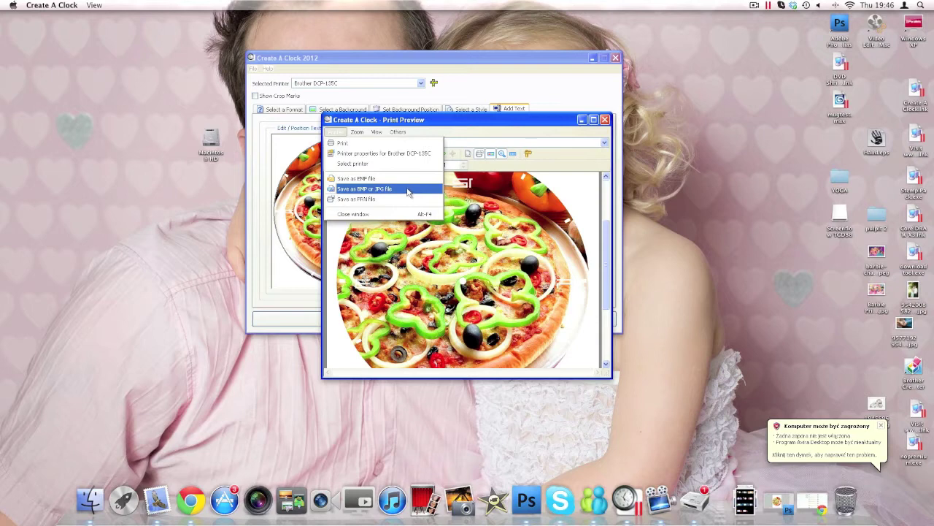
click(546, 121)
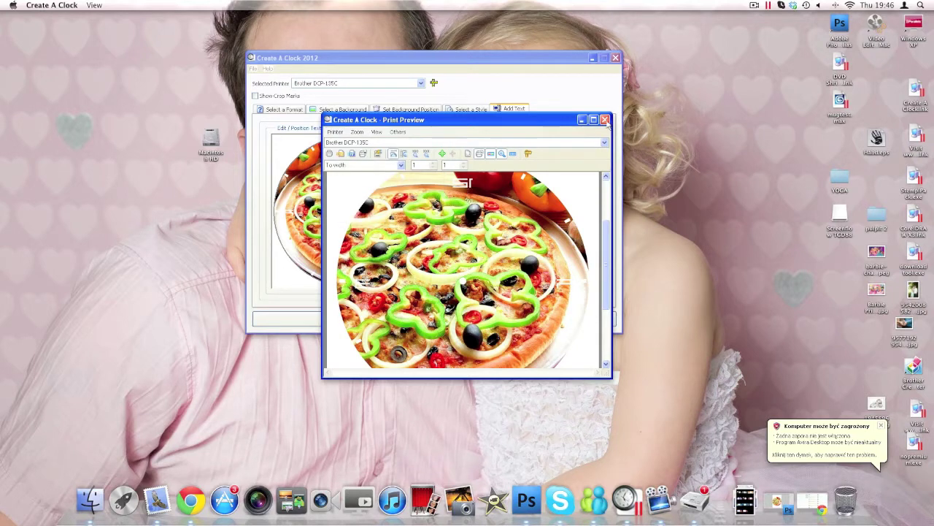
click(605, 119)
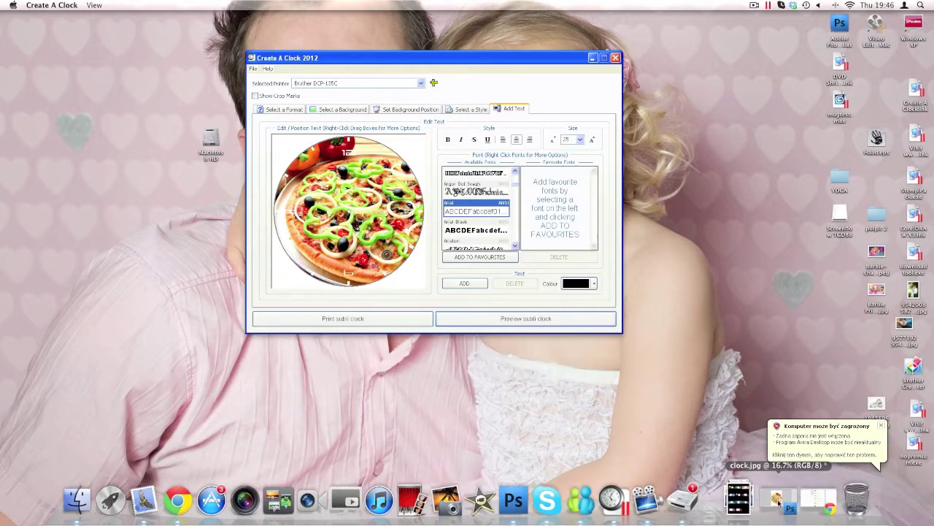
click(779, 502)
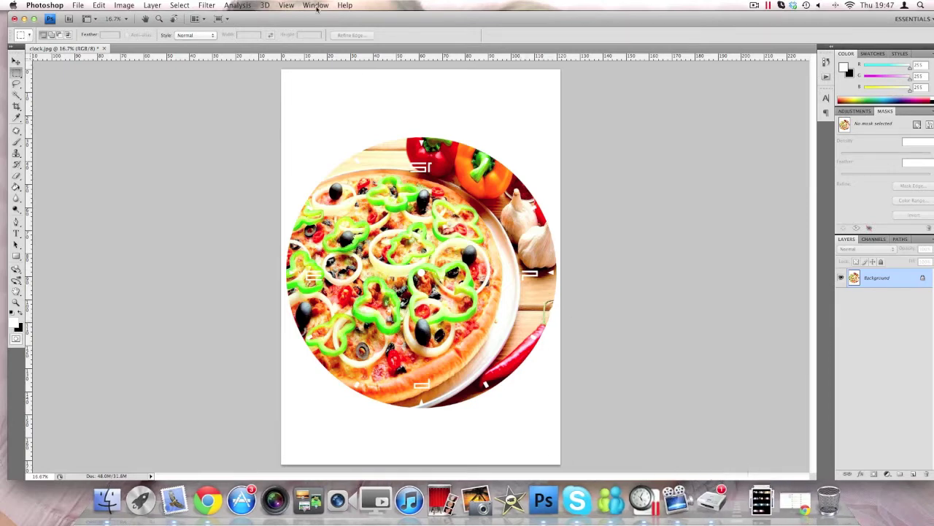
click(24, 18)
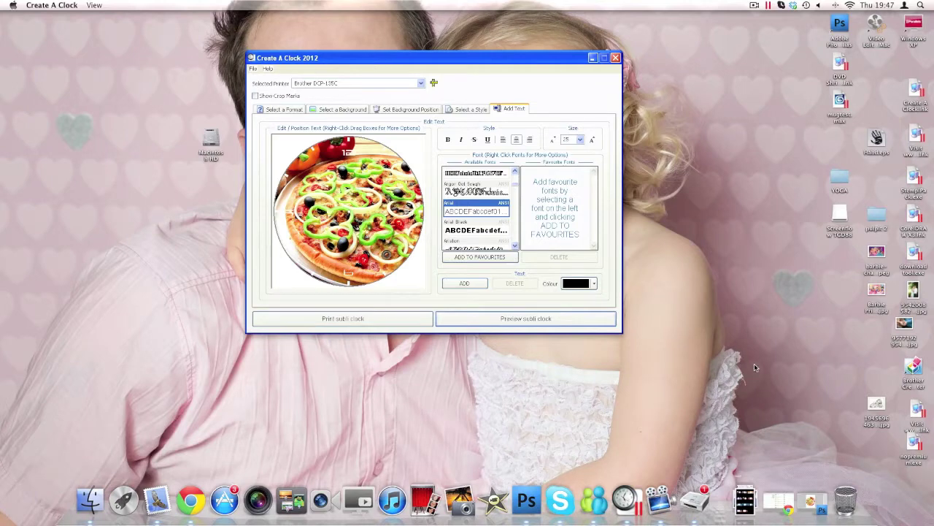
click(779, 500)
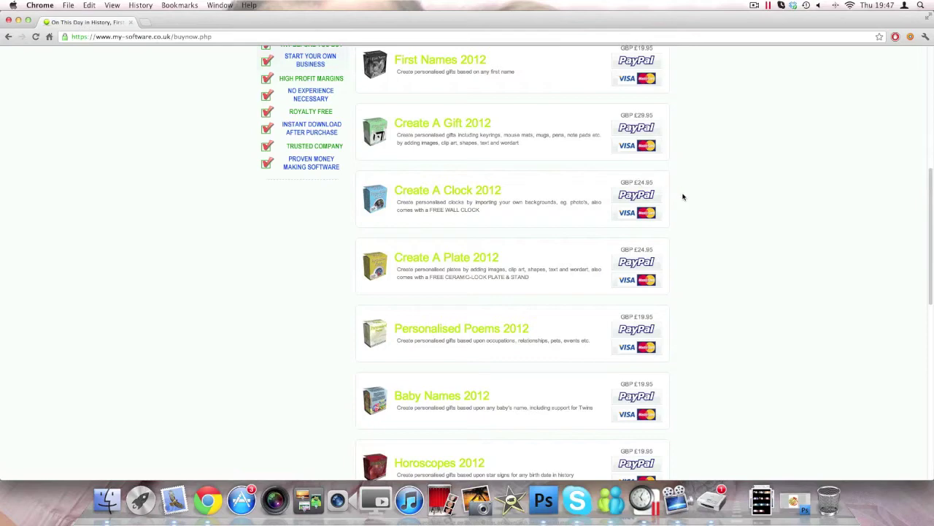
scroll(683, 197, up, 5)
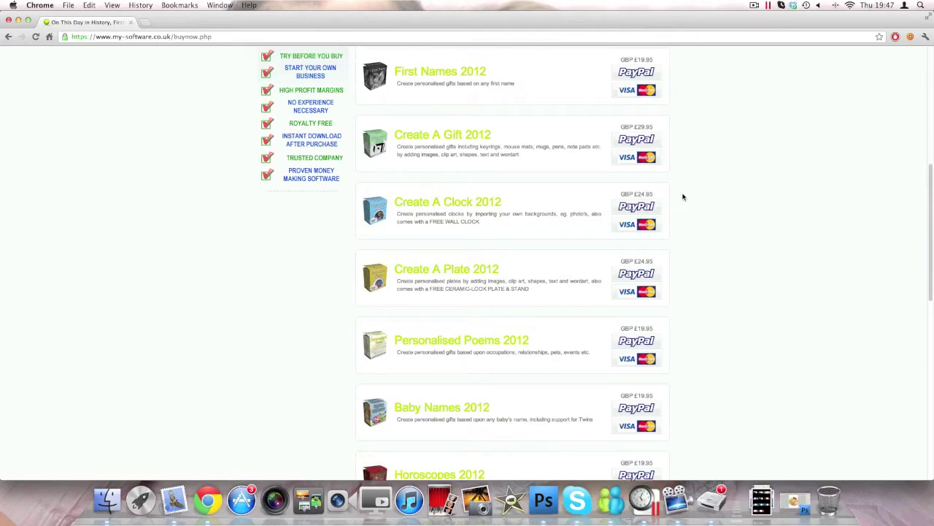
scroll(685, 198, down, 10)
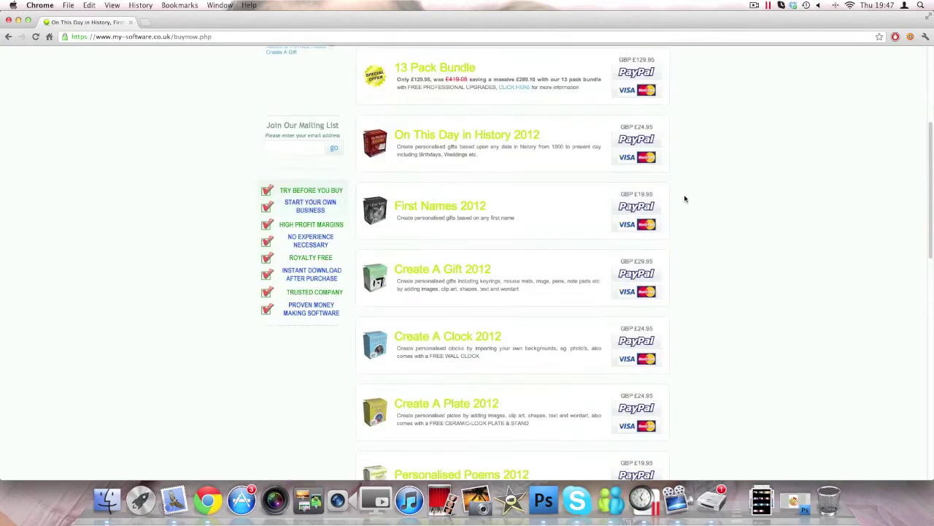
scroll(684, 199, down, 3)
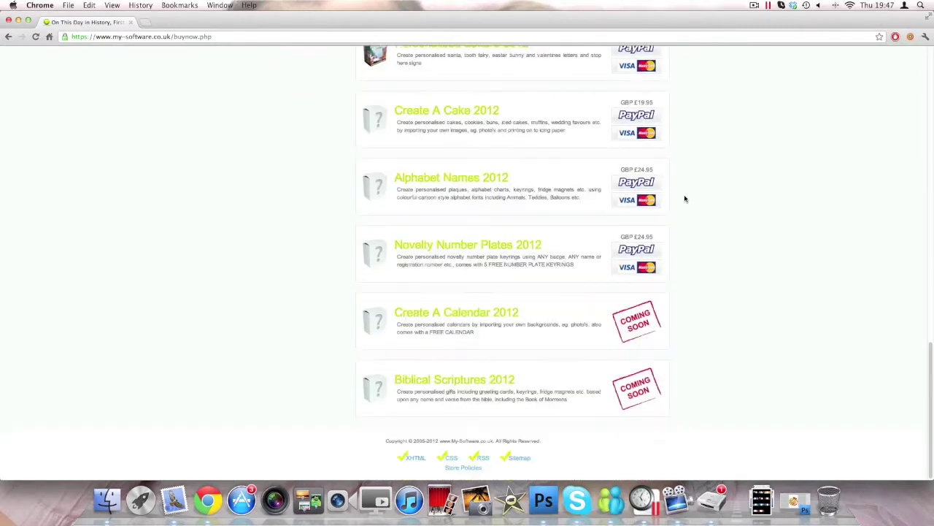
scroll(684, 198, up, 12)
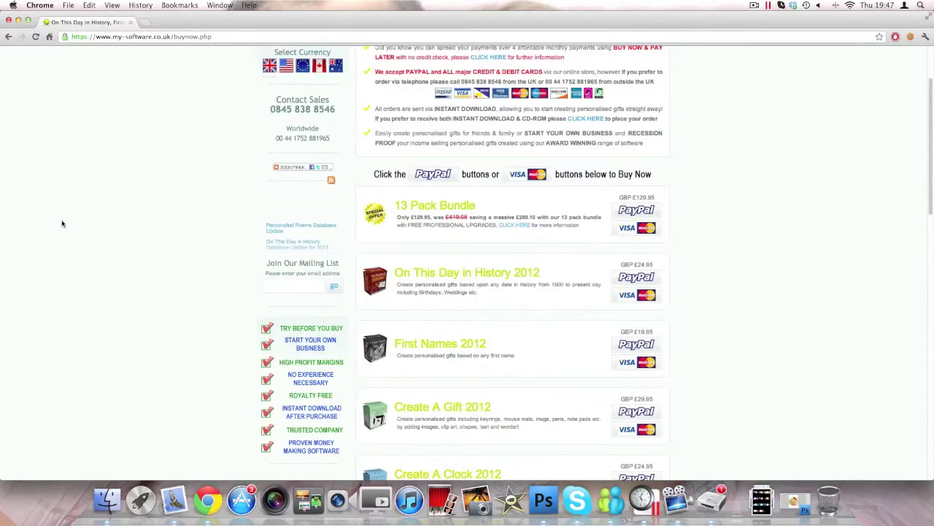
scroll(332, 197, up, 2)
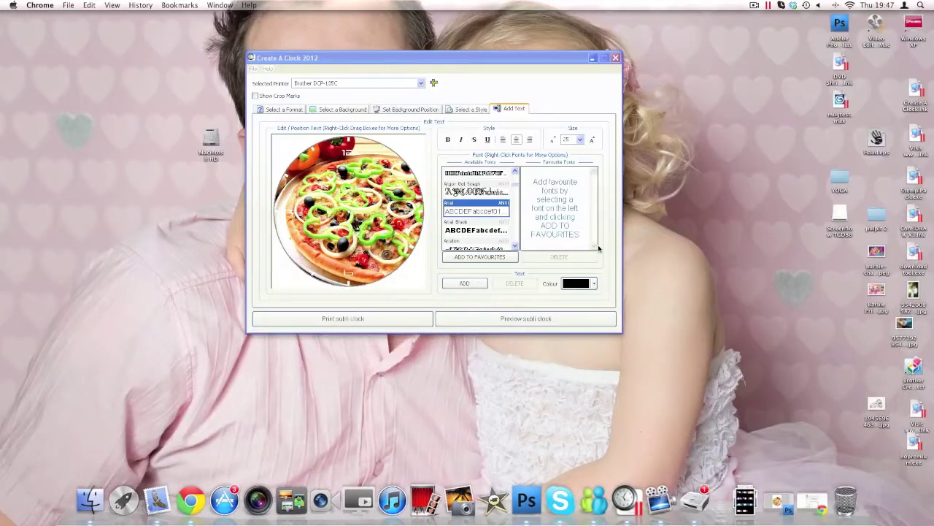
click(588, 80)
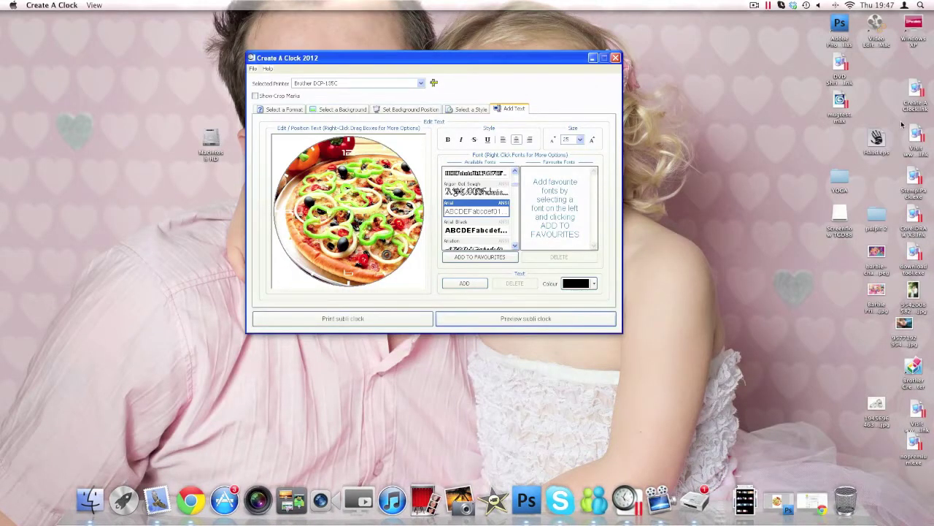